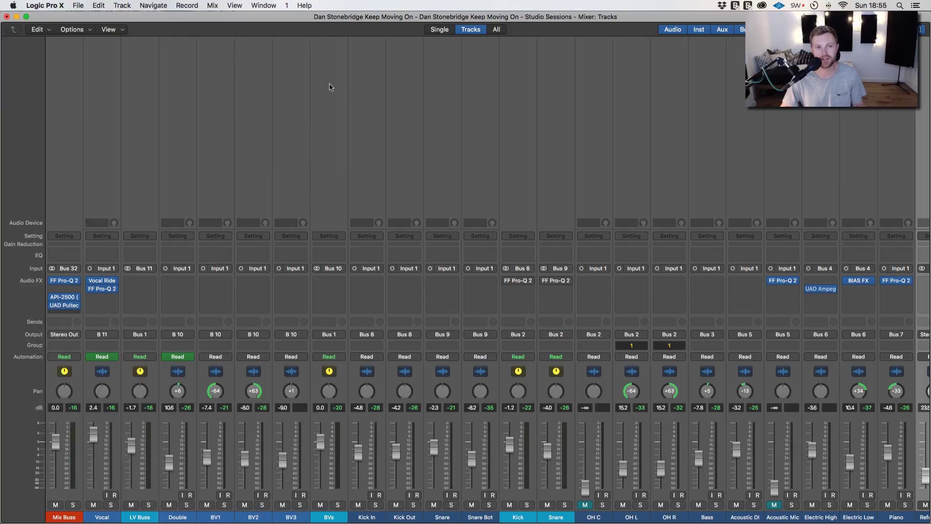
# - Open the Mix Buss J37, choose a tape formula at 15 ips with 2+3 tracks, and adjust the IN level
pyautogui.click(64, 305)
pyautogui.moveTo(303, 34); pyautogui.dragTo(605, 85)
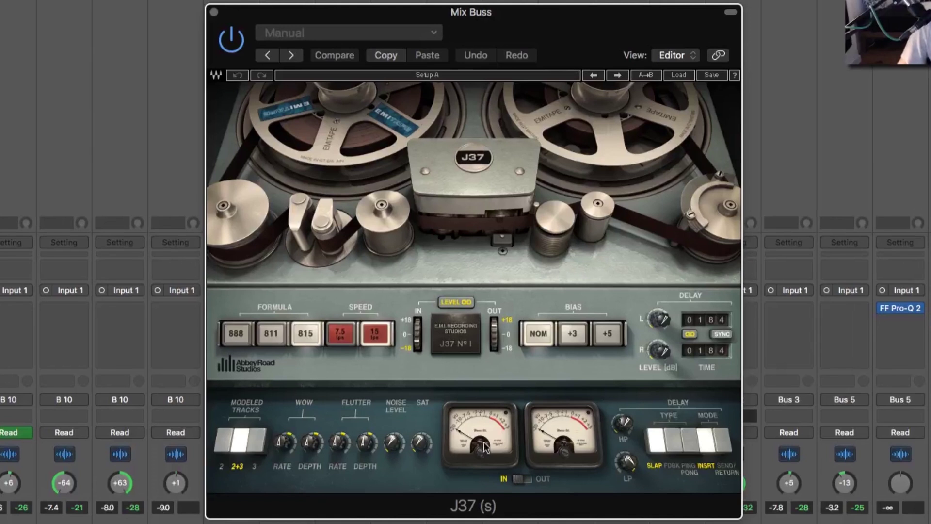
pyautogui.click(235, 333)
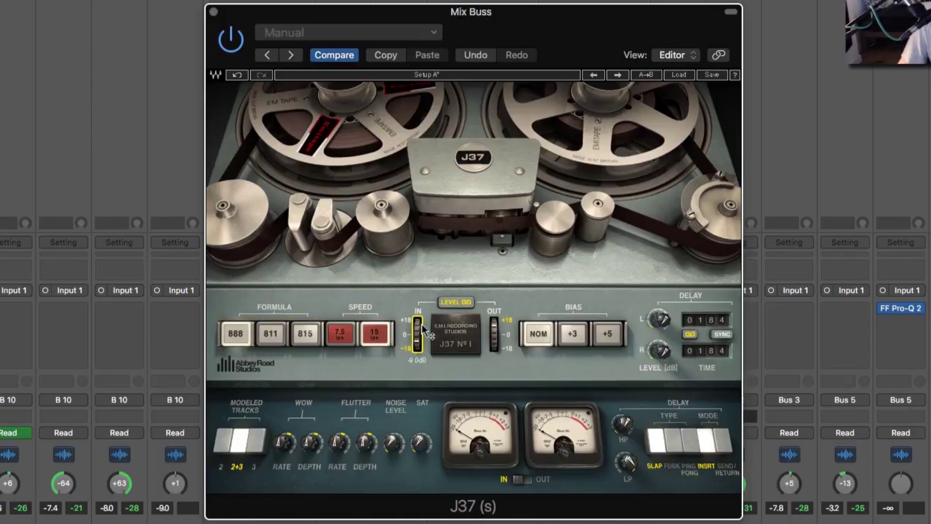
pyautogui.moveTo(421, 324); pyautogui.dragTo(450, 363)
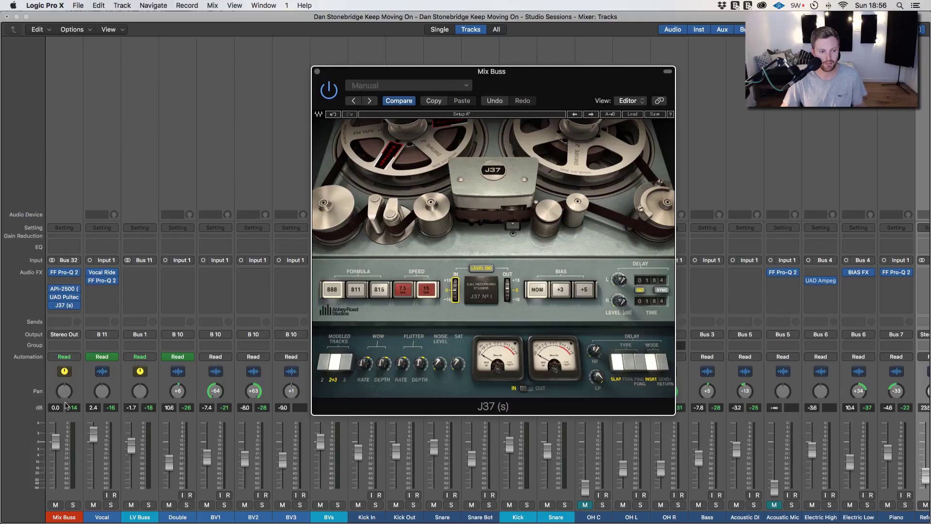
# - Mute the Mix Buss, start playback, and insert a stereo Gain plugin before the J37
pyautogui.click(56, 505)
pyautogui.press('space')
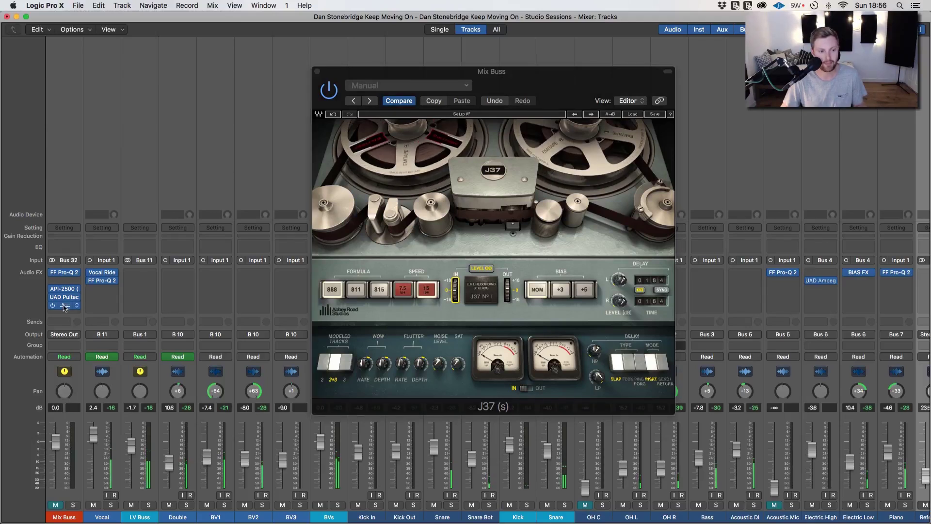
pyautogui.click(65, 311)
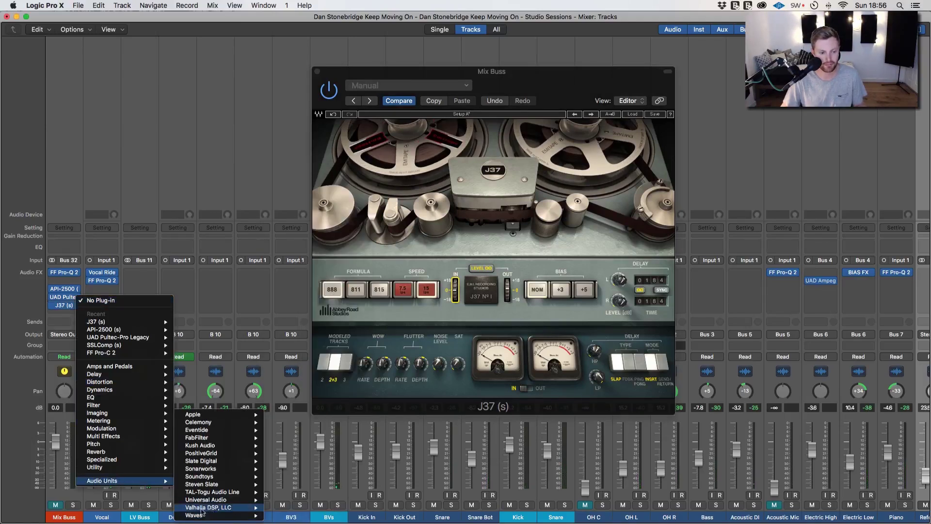
pyautogui.moveTo(145, 468)
pyautogui.moveTo(214, 469)
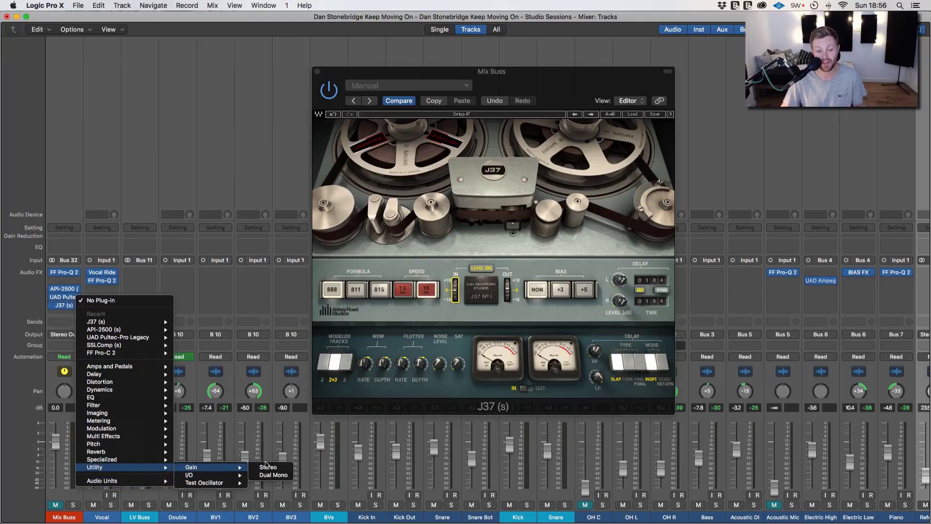
pyautogui.click(267, 467)
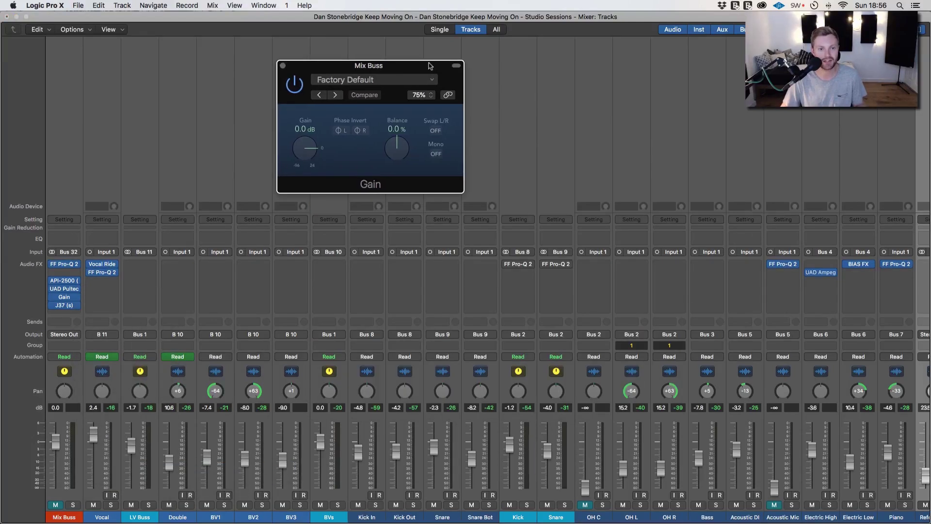
# - Open the Stereo Out limiter and arrange the limiter and Gain windows aside
pyautogui.hscroll(10, 339, 278)
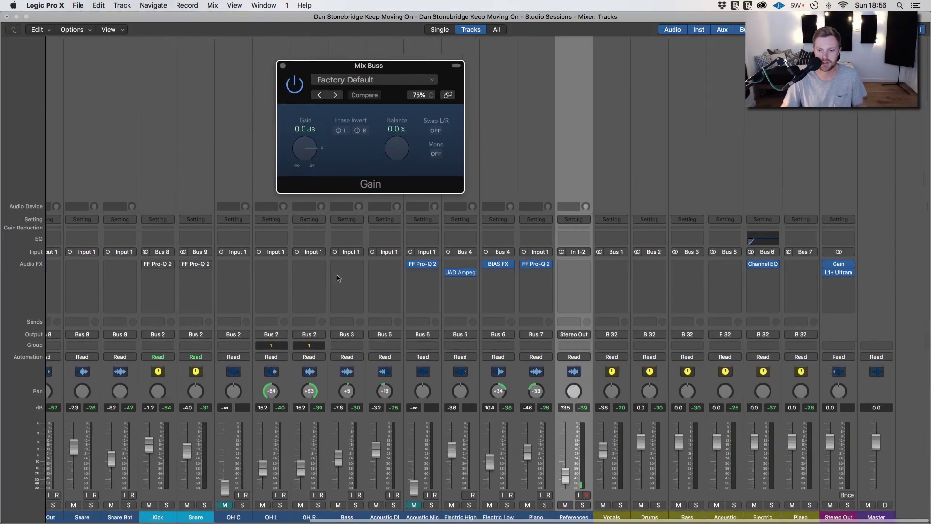
pyautogui.click(872, 271)
pyautogui.moveTo(455, 93); pyautogui.dragTo(762, 95)
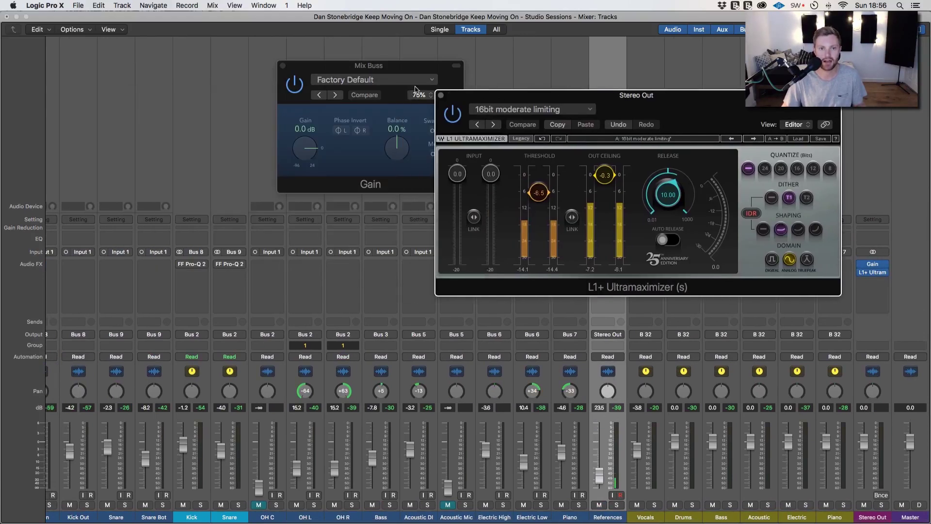
pyautogui.moveTo(427, 68); pyautogui.dragTo(324, 115)
pyautogui.hscroll(-10, 62, 306)
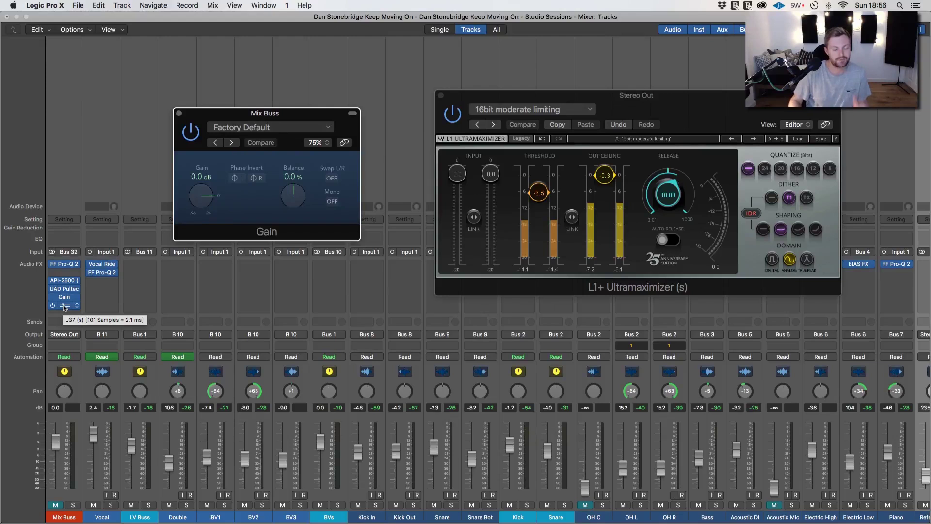
pyautogui.click(64, 305)
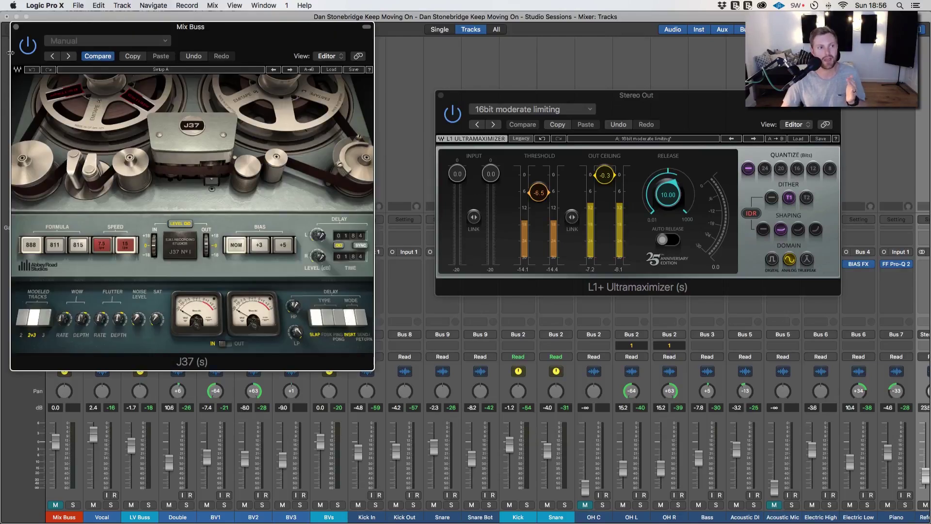
pyautogui.click(17, 28)
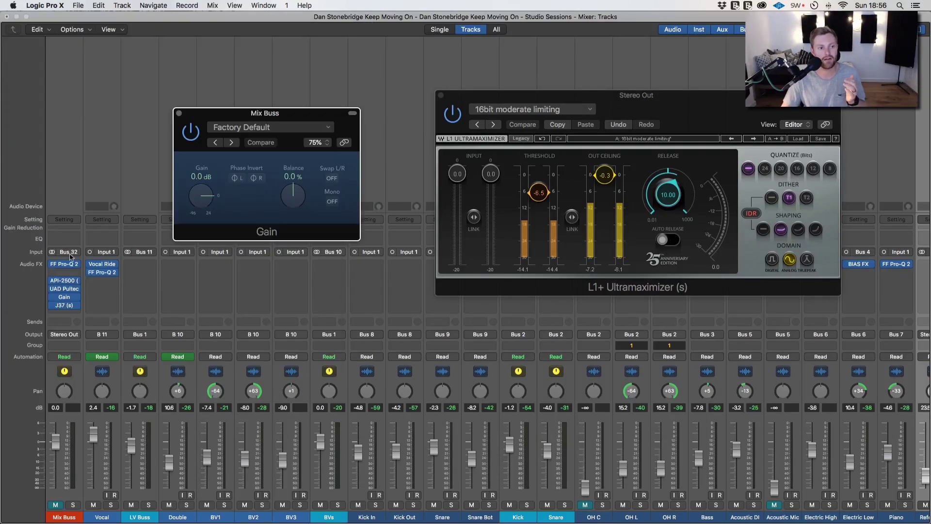
# - Add a second Gain plugin after the J37 and lay out the plugin windows side by side
pyautogui.click(67, 314)
pyautogui.moveTo(138, 478)
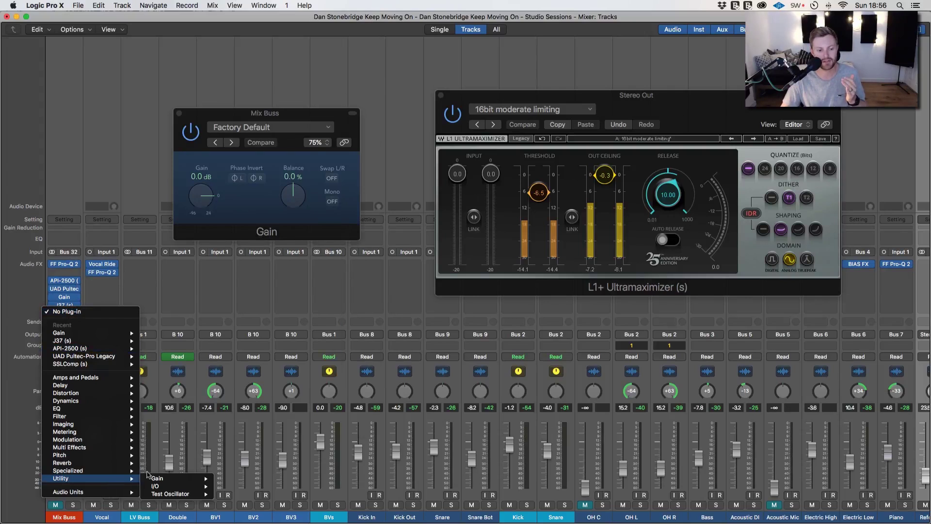
pyautogui.click(235, 479)
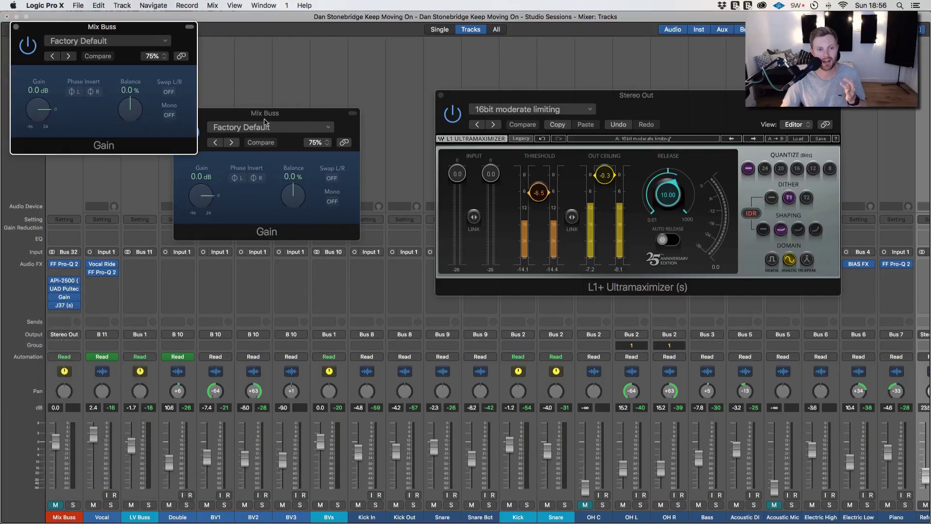
pyautogui.moveTo(156, 31); pyautogui.dragTo(534, 122)
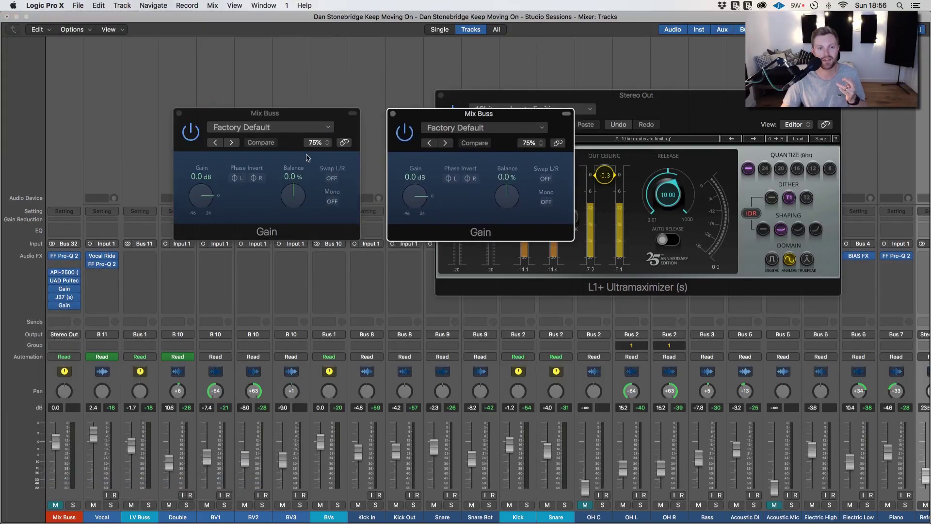
pyautogui.moveTo(692, 92); pyautogui.dragTo(744, 302)
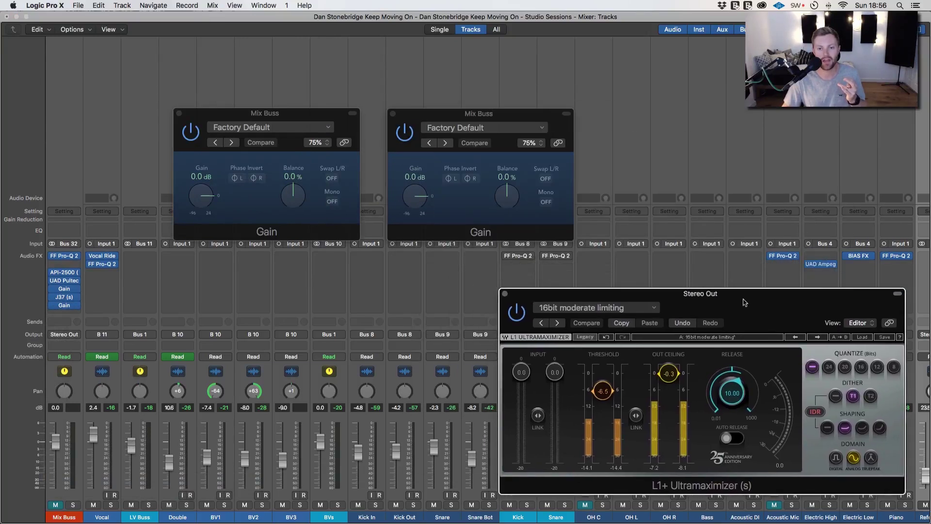
pyautogui.click(261, 113)
pyautogui.click(64, 298)
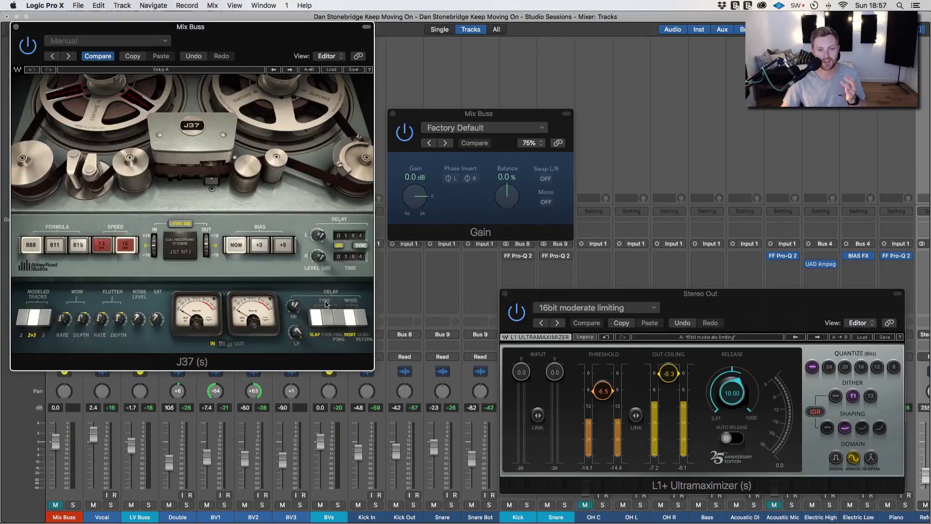
# - Push the pre-tape Gain up to roughly +13 to +14.9 dB while watching the J37 VU meters
pyautogui.click(16, 28)
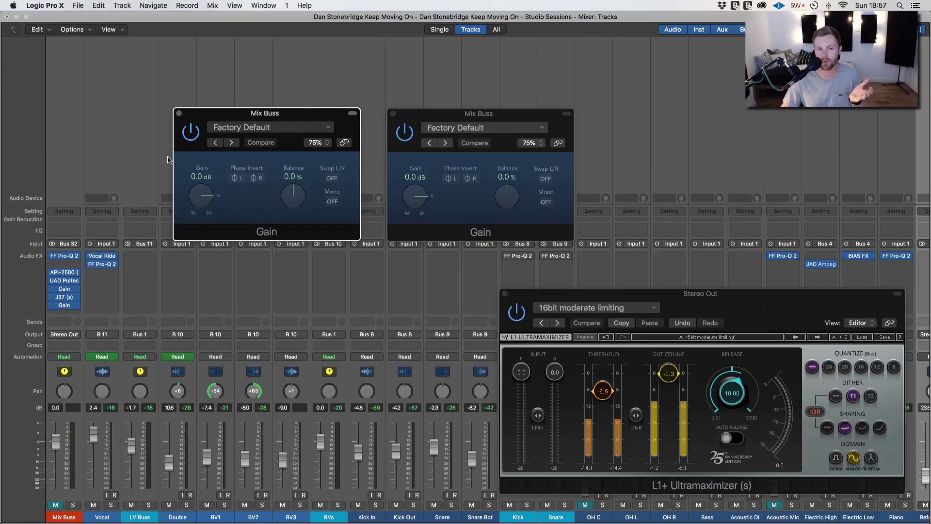
pyautogui.moveTo(198, 199); pyautogui.dragTo(198, 196)
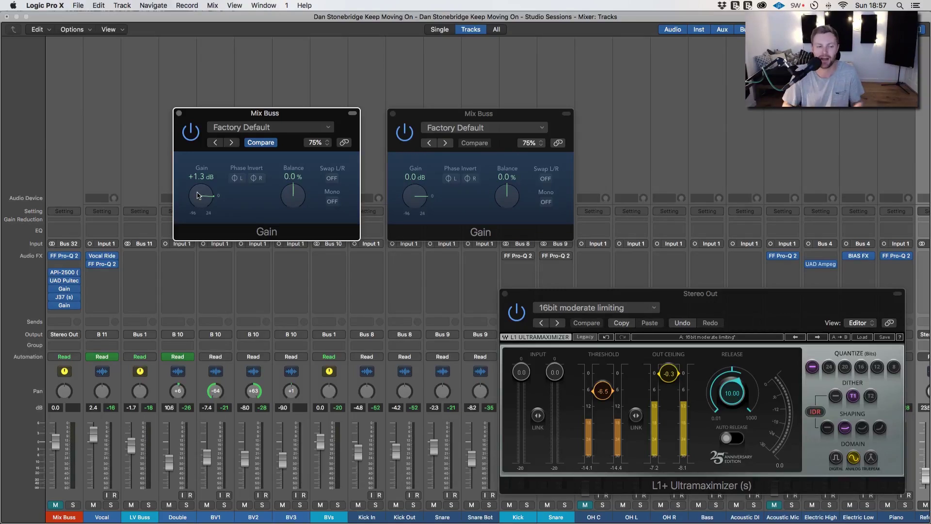
pyautogui.moveTo(197, 196); pyautogui.dragTo(204, 188)
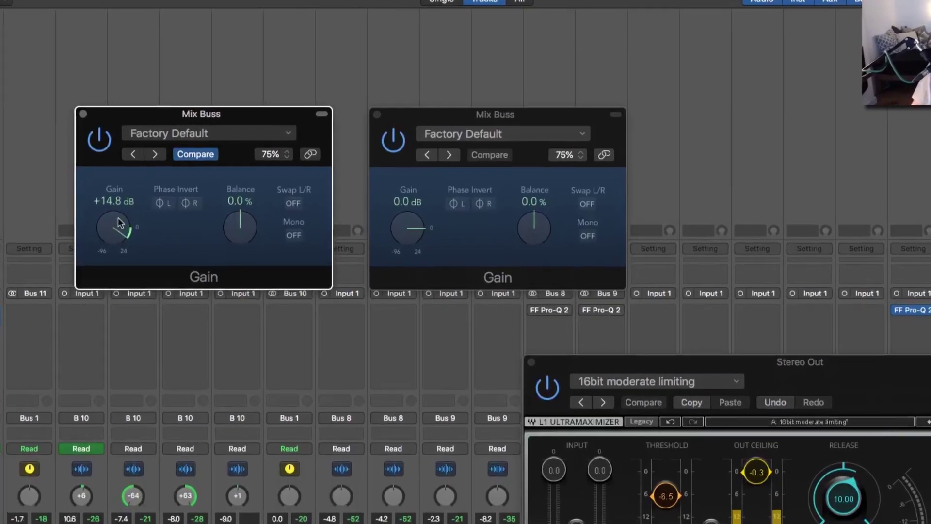
pyautogui.moveTo(118, 218); pyautogui.dragTo(117, 230)
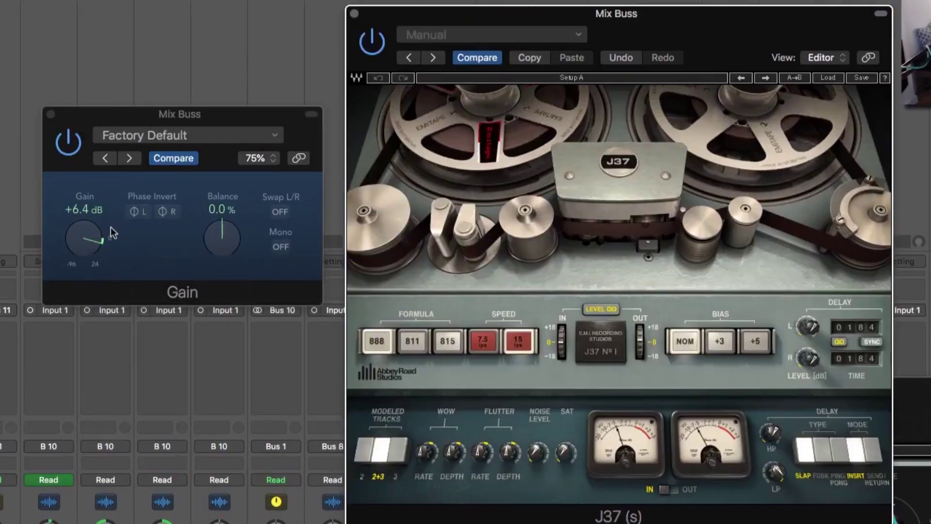
pyautogui.click(108, 216)
pyautogui.moveTo(77, 227)
pyautogui.mouseDown()
pyautogui.moveTo(87, 211)
pyautogui.moveTo(84, 228)
pyautogui.mouseUp()
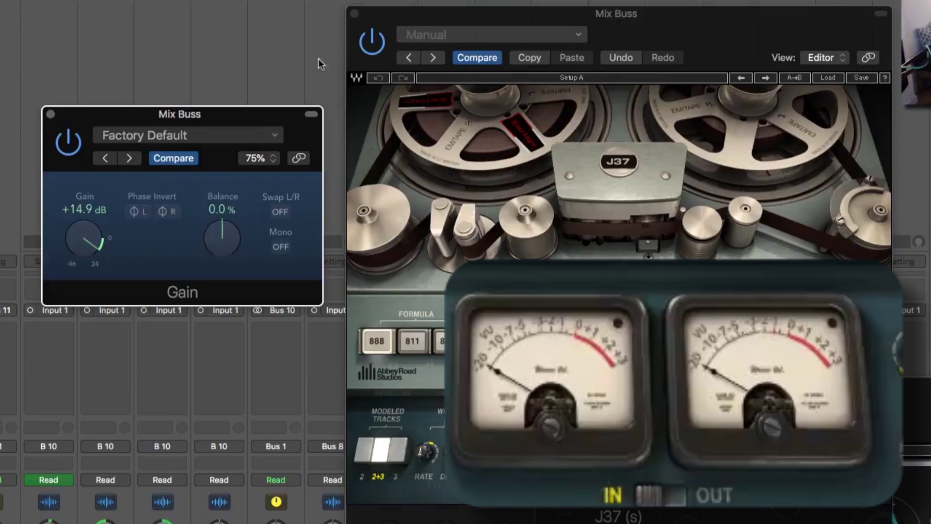
# - Set the post-tape Gain to -15 dB to offset the boost
pyautogui.click(355, 13)
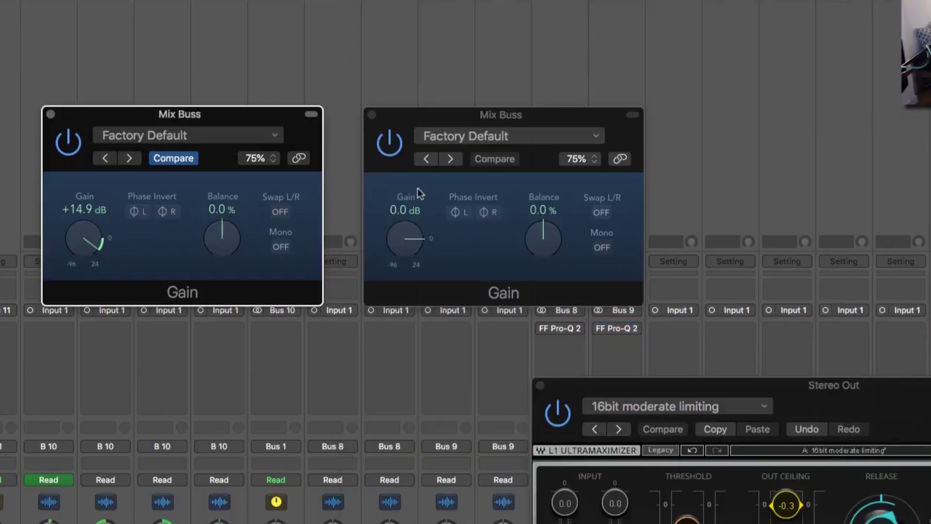
pyautogui.doubleClick(399, 212)
pyautogui.write('-15')
pyautogui.press('Return')
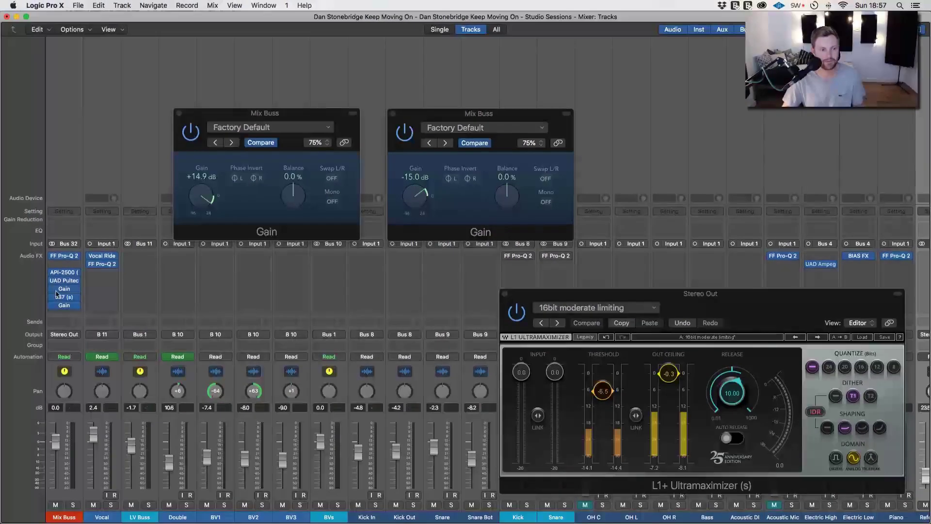
# - Close the Gain window and bring up the J37 editor on the Mix Buss
pyautogui.moveTo(53, 291)
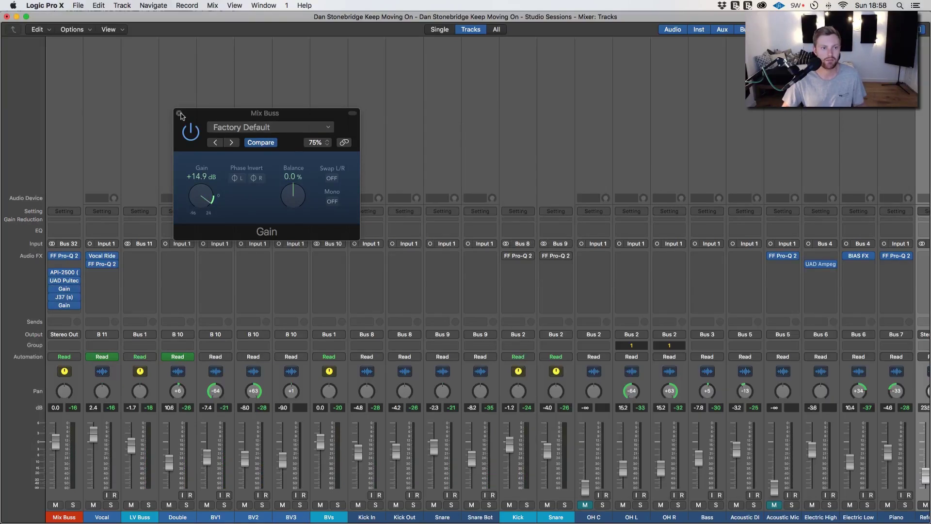
pyautogui.click(179, 113)
pyautogui.click(64, 297)
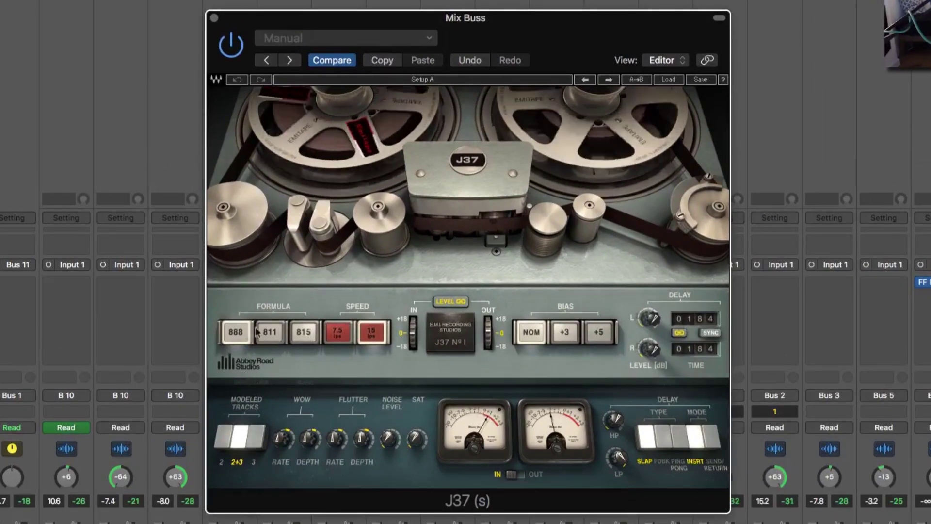
# - Switch the J37 between its 888, 811 and 815 tape formulas to hear each
pyautogui.click(301, 335)
pyautogui.scroll(-1, 298, 335)
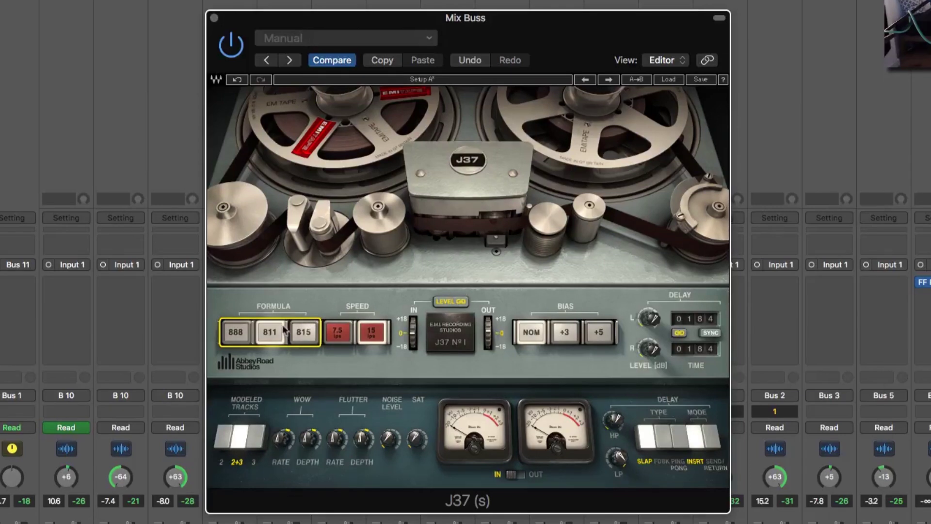
pyautogui.click(236, 333)
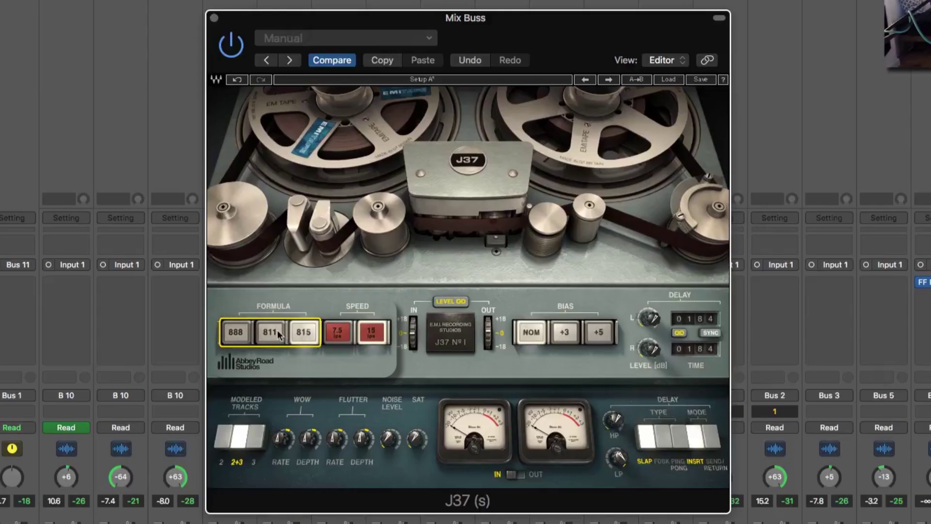
# - Compare the 815, 888 and 811 tape formulas back to back while listening
pyautogui.click(212, 327)
pyautogui.click(298, 324)
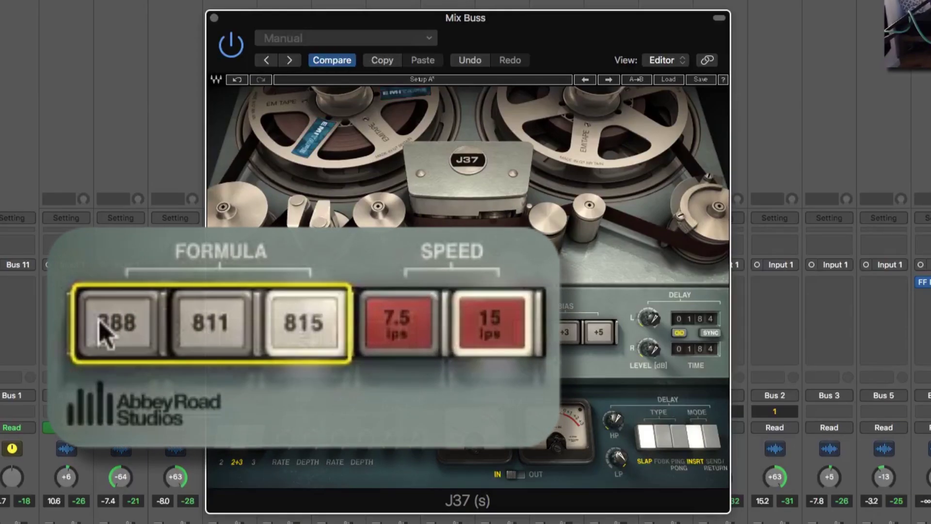
pyautogui.click(104, 330)
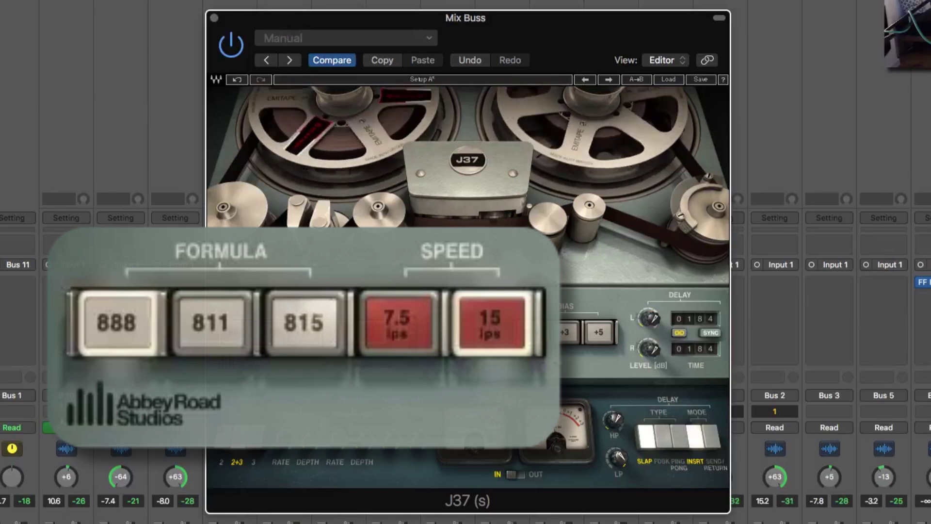
pyautogui.click(205, 324)
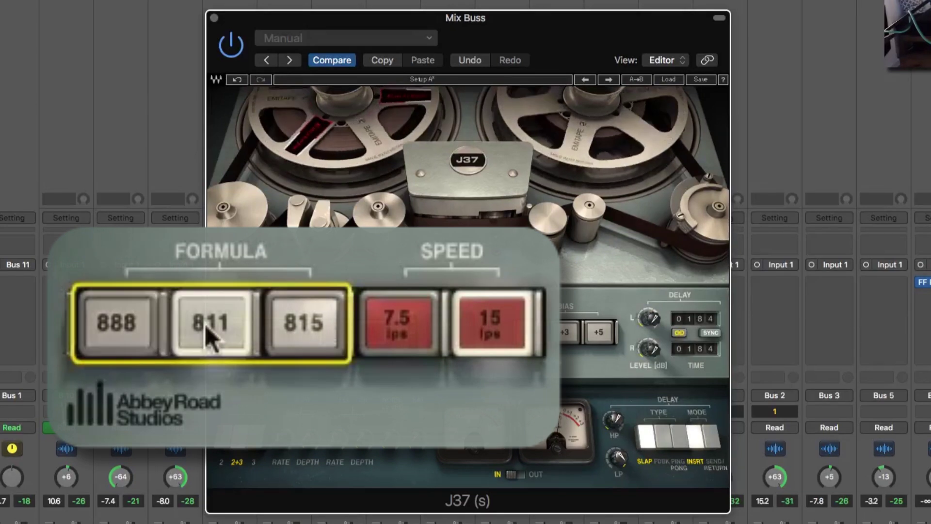
pyautogui.click(316, 325)
pyautogui.click(130, 326)
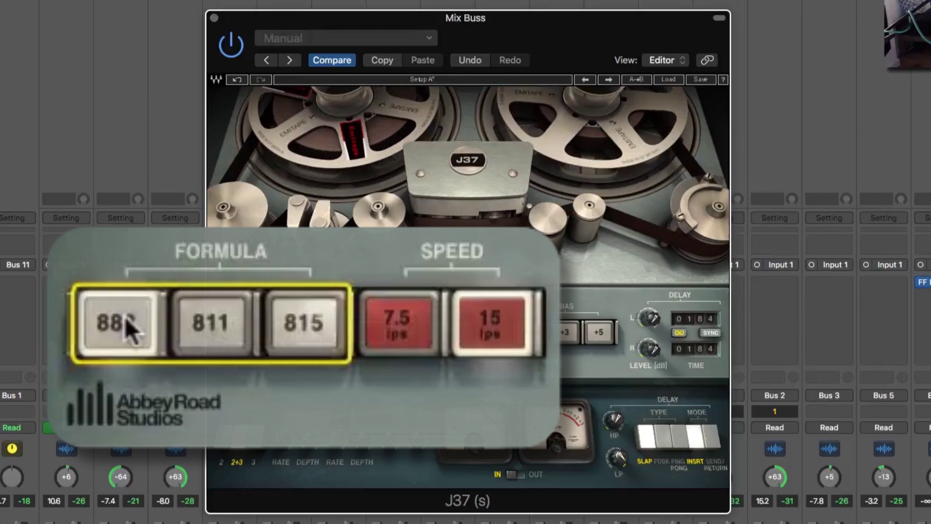
pyautogui.click(209, 326)
pyautogui.click(309, 326)
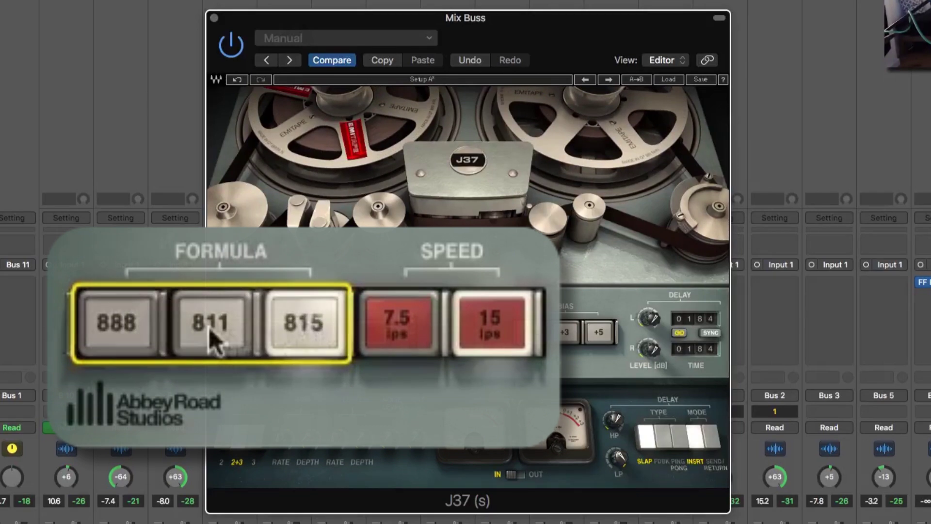
pyautogui.click(121, 332)
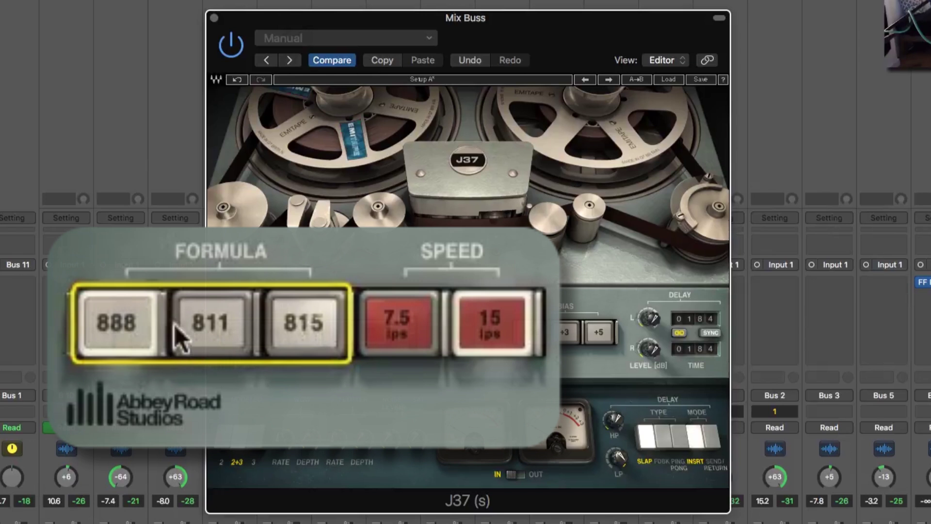
# - Keep cycling 811, 815 and 888 rapidly, finishing with the 888 formula selected
pyautogui.click(174, 324)
pyautogui.click(117, 302)
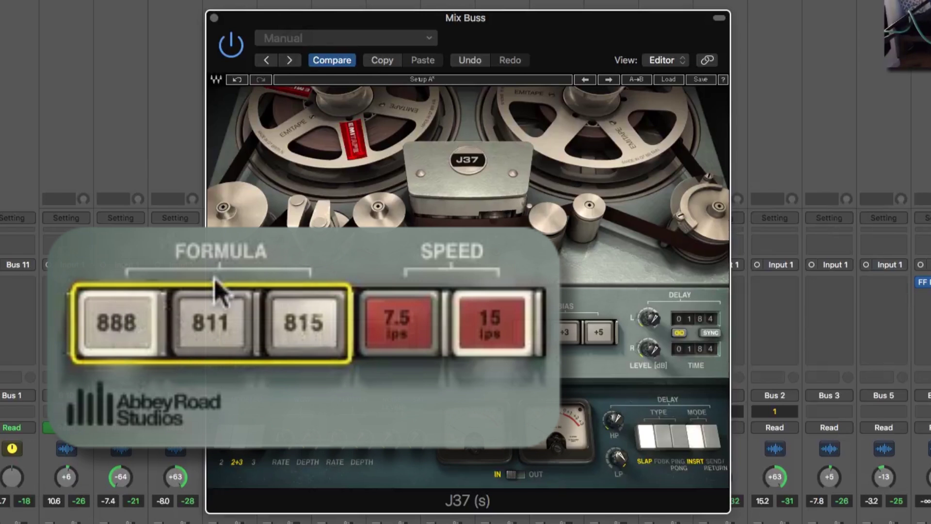
pyautogui.click(212, 324)
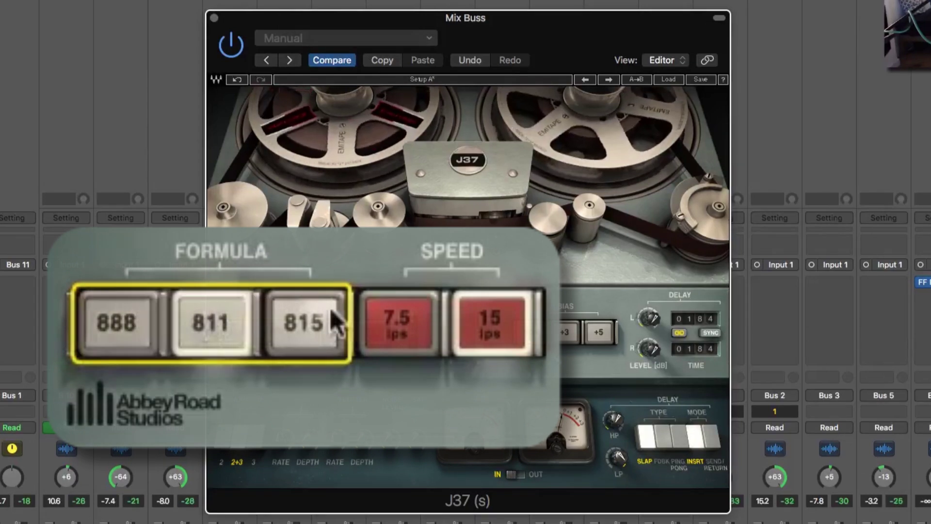
pyautogui.click(320, 320)
pyautogui.click(141, 328)
pyautogui.click(328, 327)
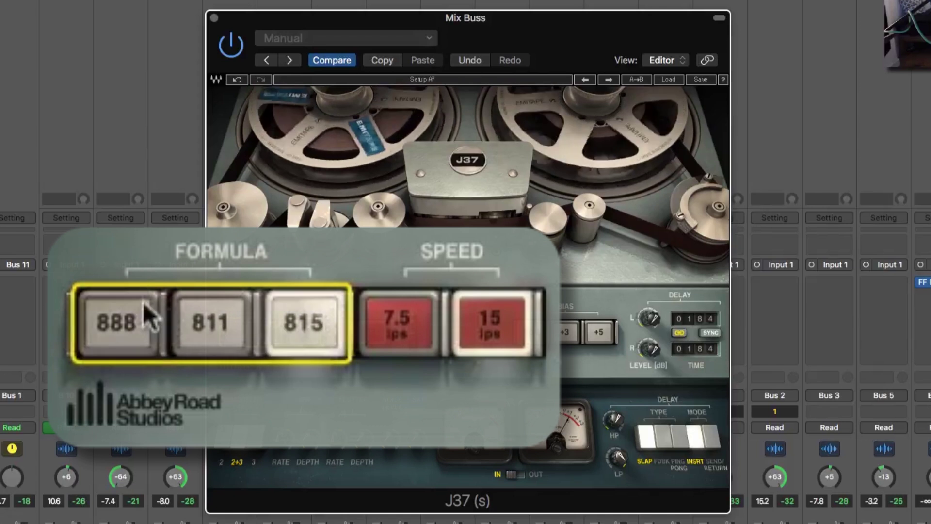
pyautogui.click(148, 317)
pyautogui.click(202, 322)
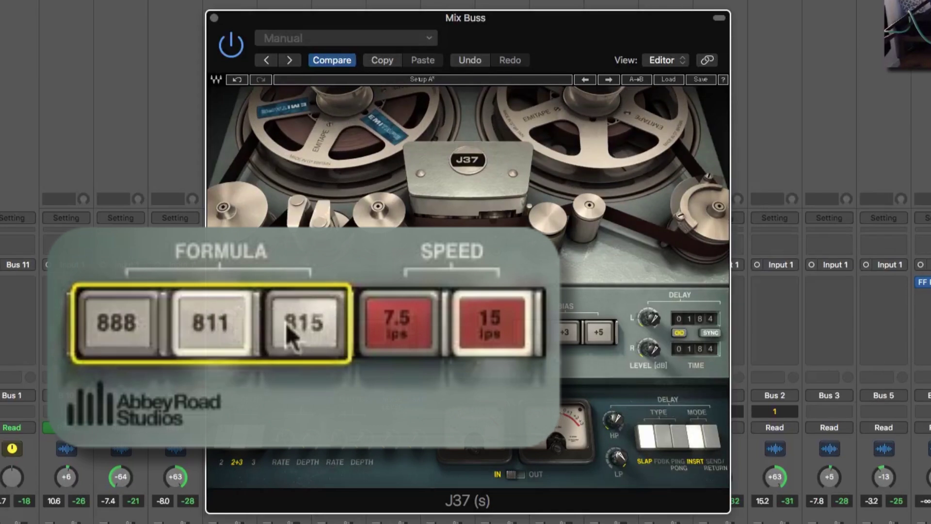
pyautogui.click(291, 333)
pyautogui.click(127, 314)
pyautogui.click(208, 326)
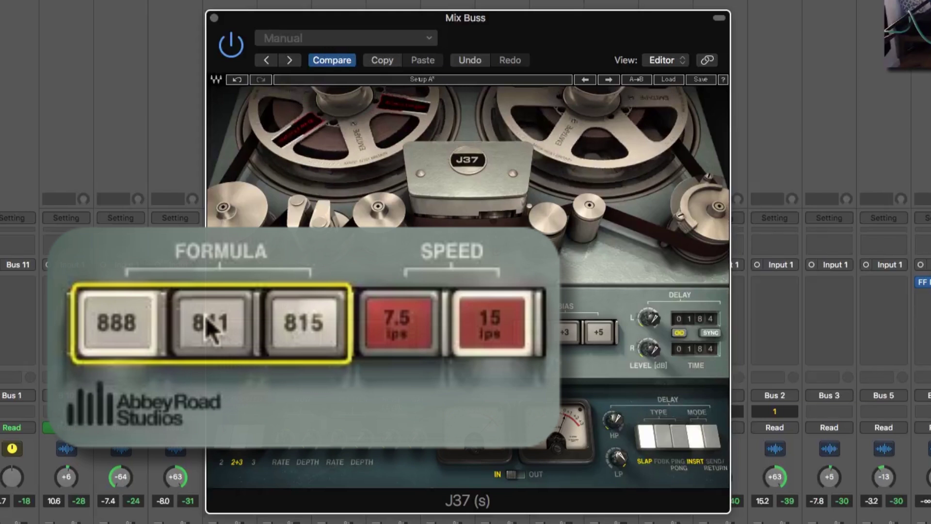
pyautogui.click(305, 320)
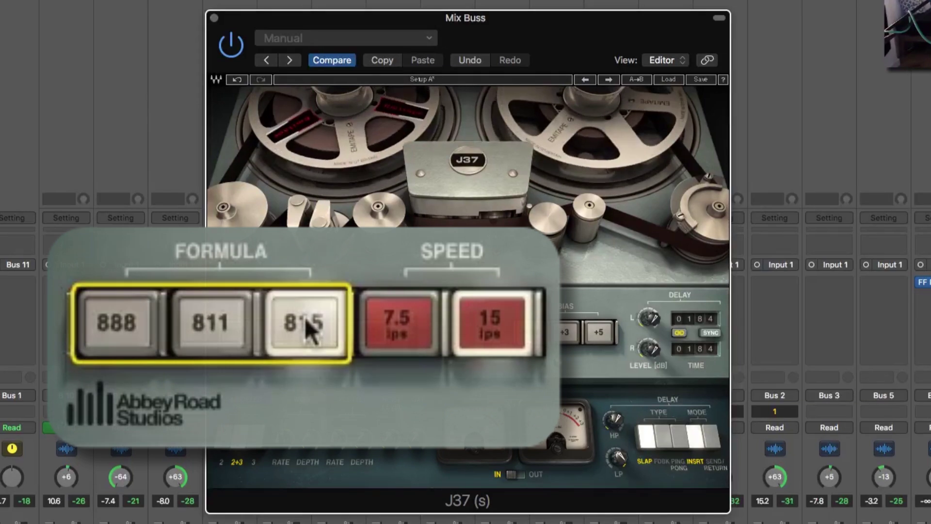
pyautogui.click(91, 330)
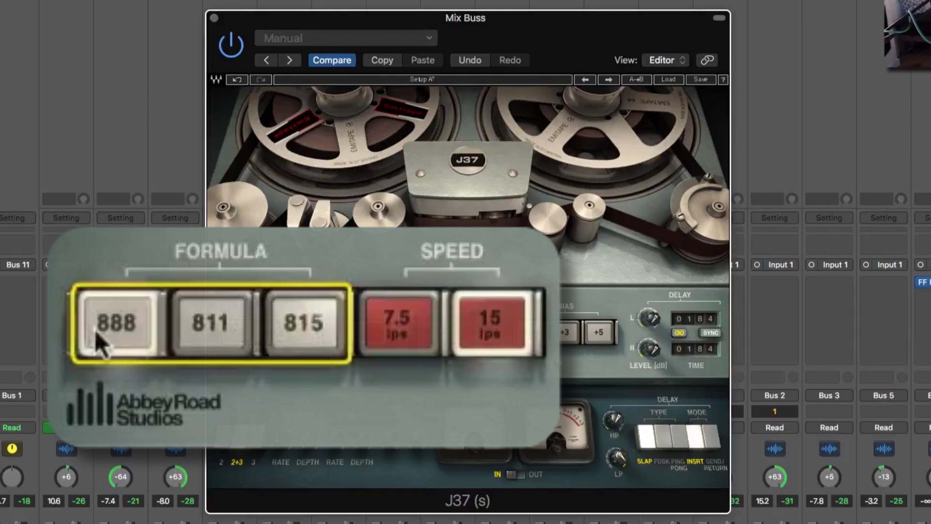
pyautogui.click(314, 316)
pyautogui.click(134, 321)
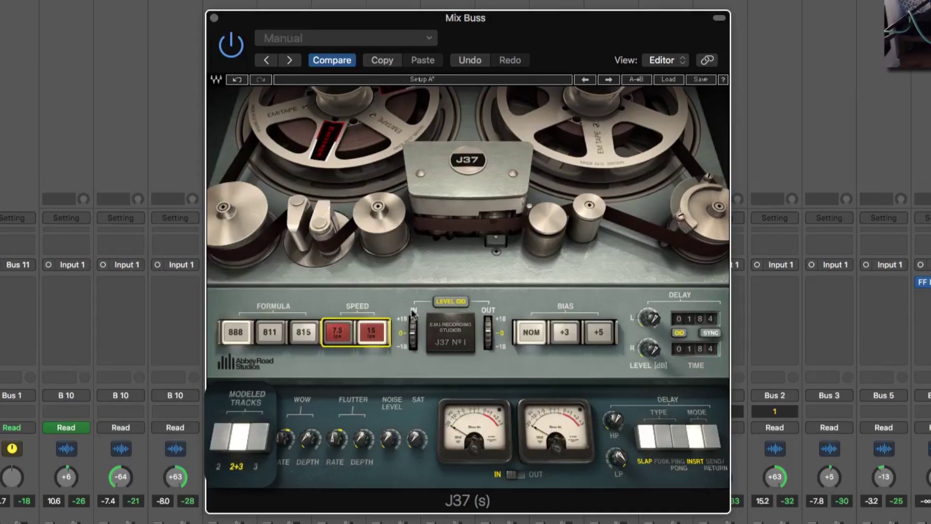
pyautogui.click(219, 436)
pyautogui.click(240, 438)
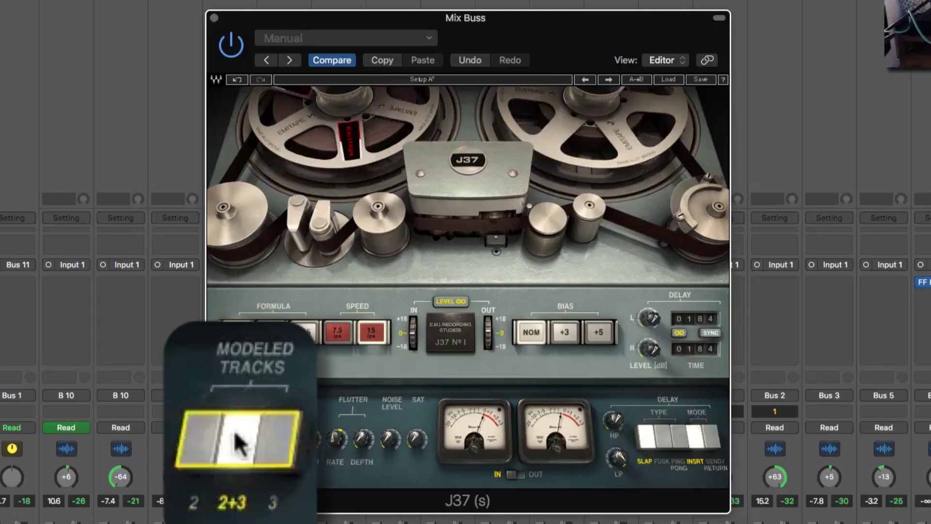
pyautogui.click(287, 439)
pyautogui.click(208, 437)
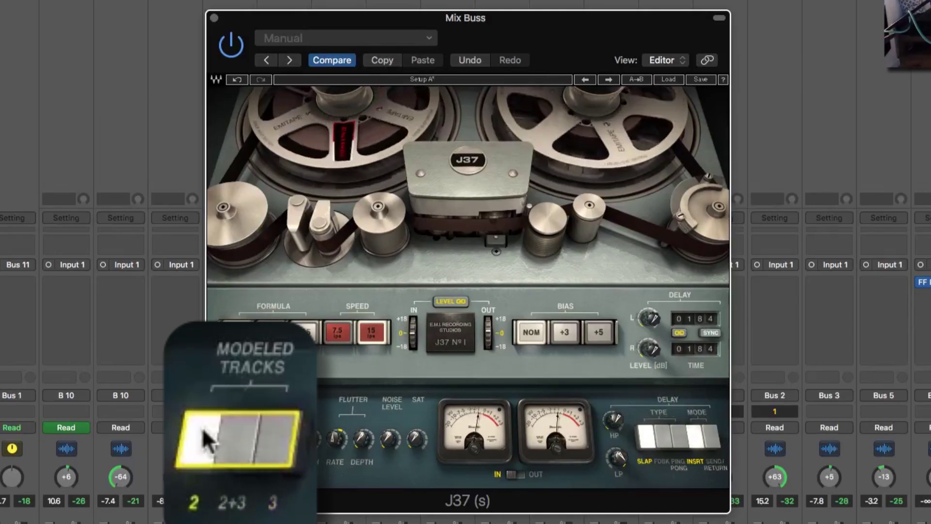
pyautogui.click(241, 429)
pyautogui.click(274, 439)
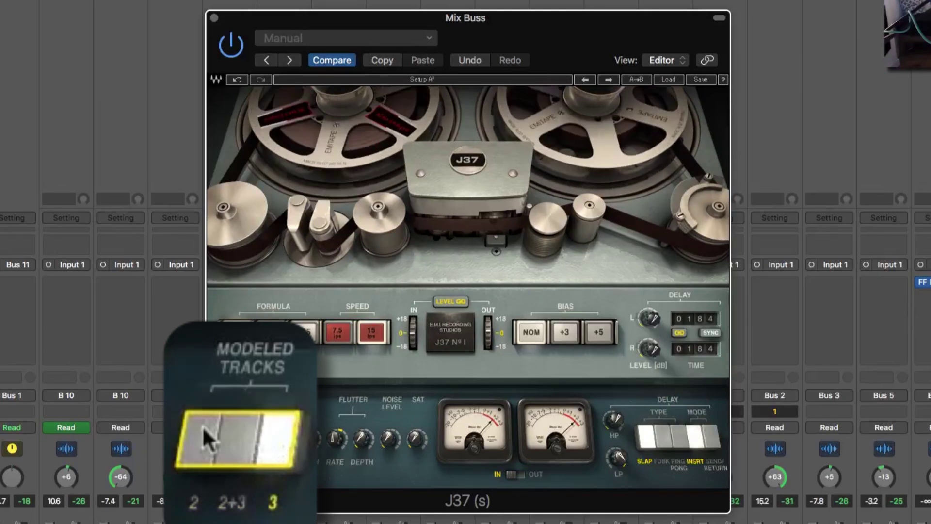
pyautogui.click(205, 431)
pyautogui.click(238, 431)
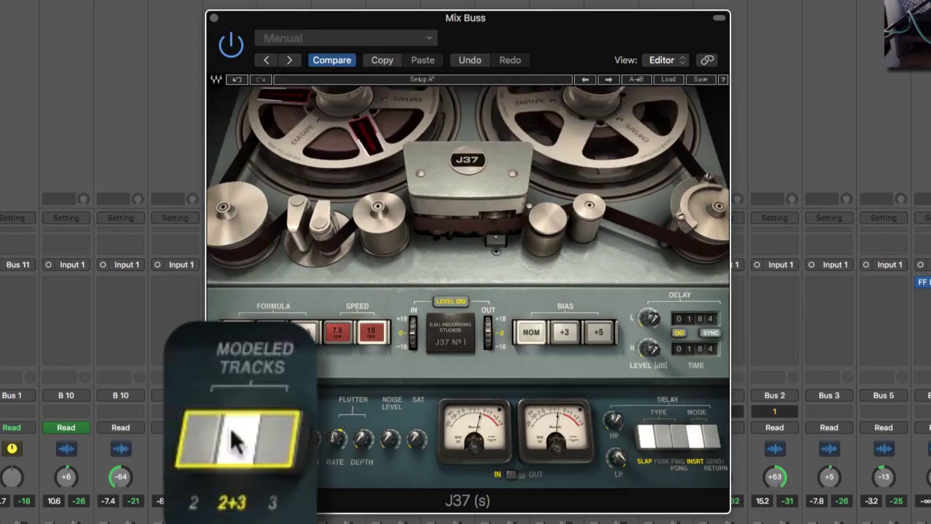
pyautogui.click(197, 437)
pyautogui.click(241, 432)
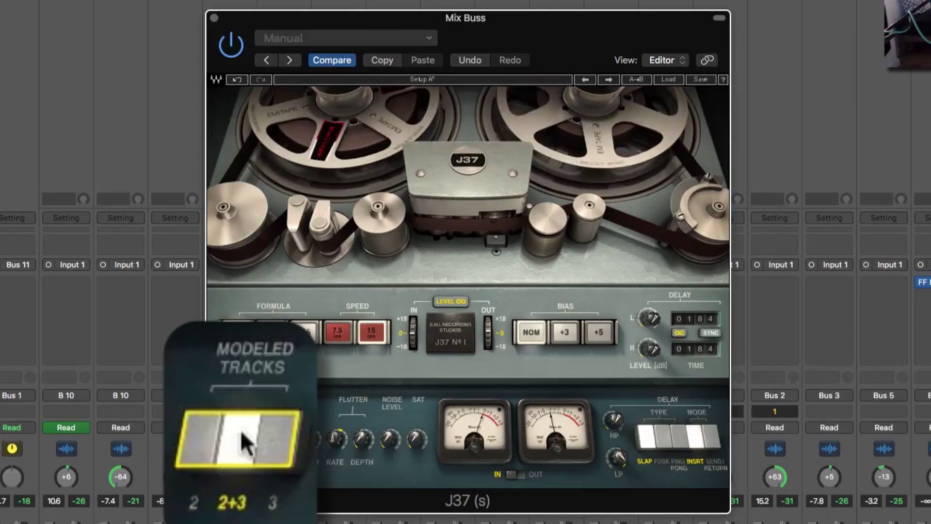
pyautogui.click(275, 444)
pyautogui.click(212, 441)
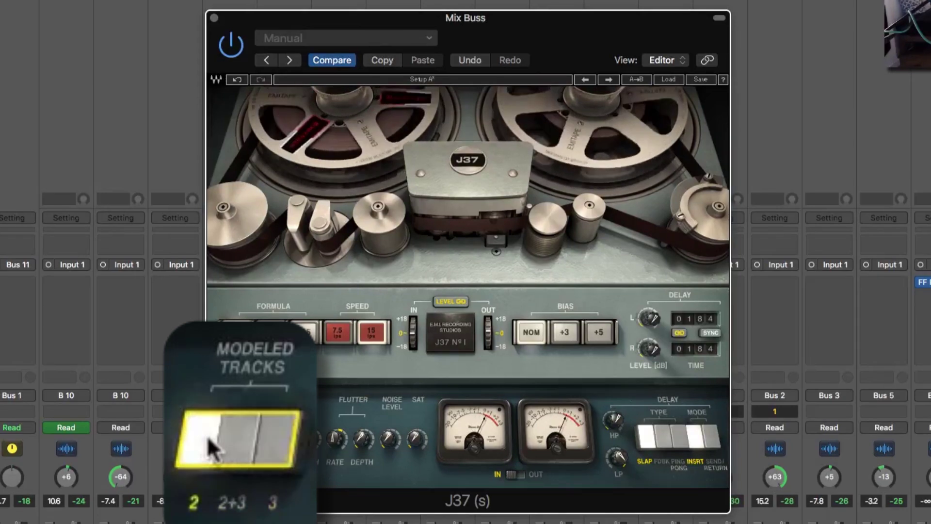
pyautogui.click(236, 436)
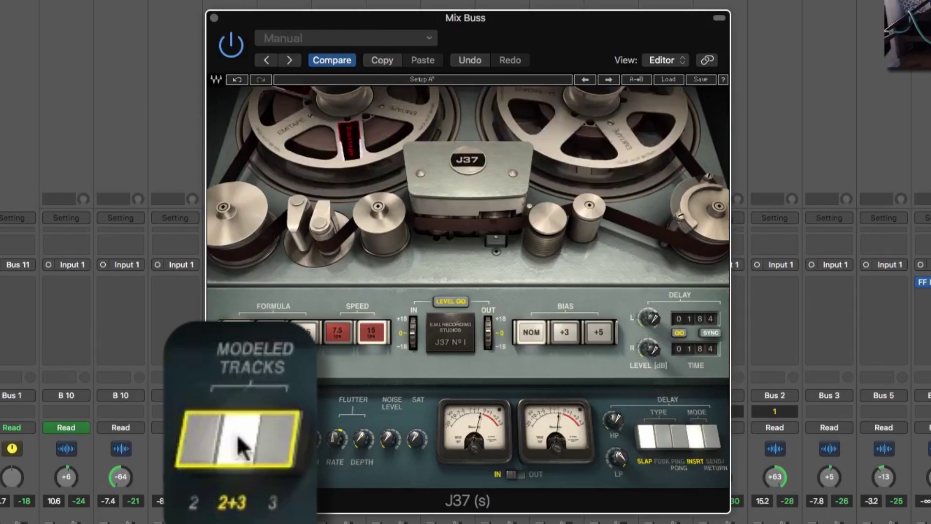
pyautogui.click(280, 439)
pyautogui.click(198, 429)
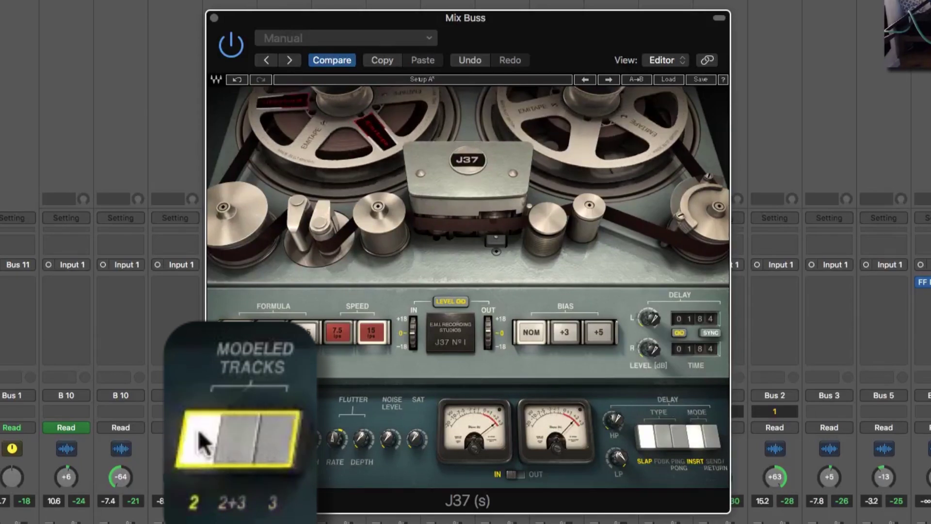
pyautogui.click(235, 430)
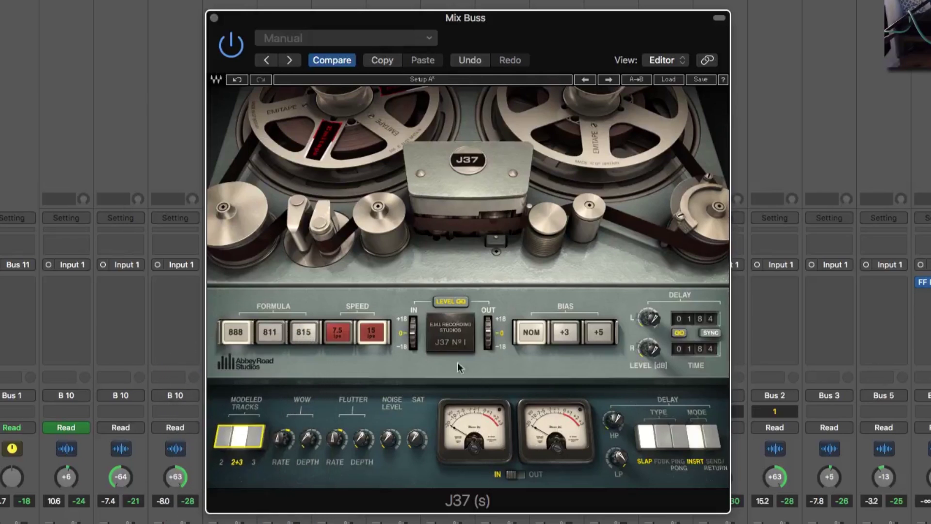
# - Sweep the J37 input drive from -18 dB to +18 dB, then bring it back down near -0.3 dB
pyautogui.moveTo(418, 327); pyautogui.dragTo(402, 431)
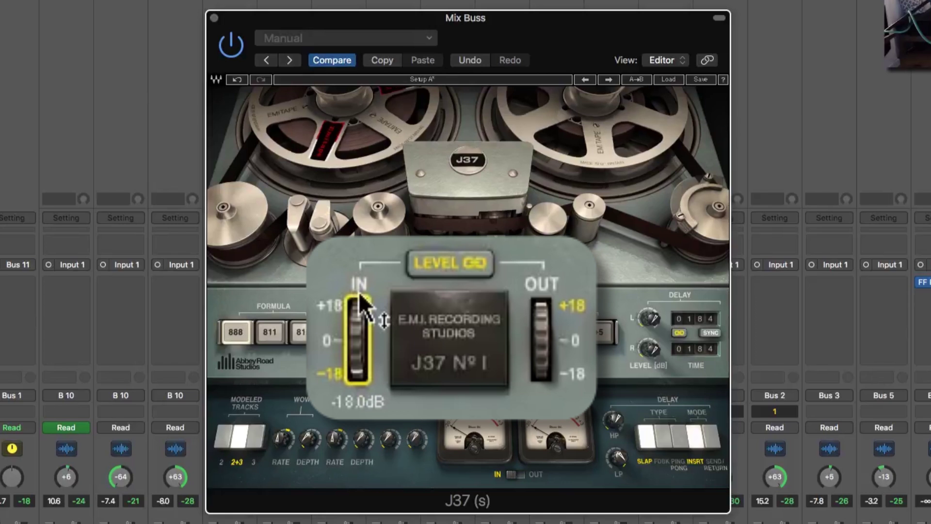
pyautogui.moveTo(360, 301); pyautogui.dragTo(426, 61)
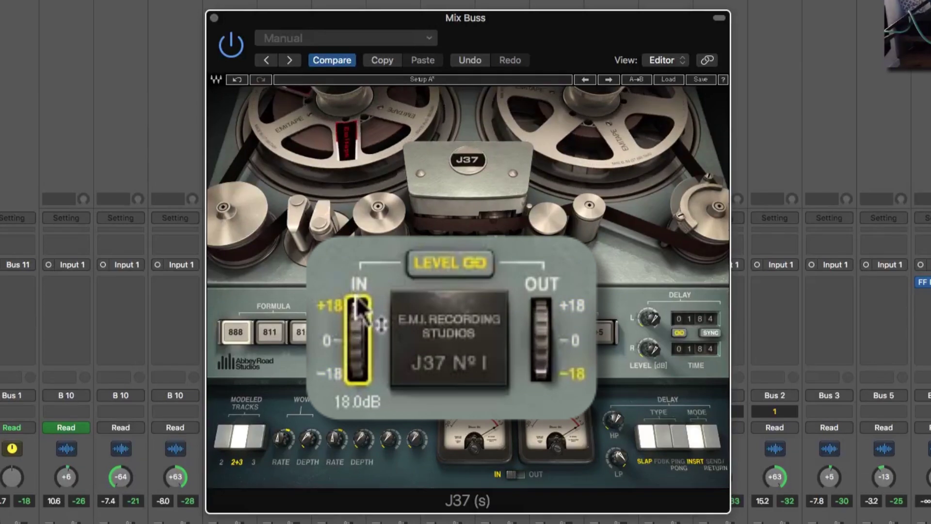
pyautogui.moveTo(360, 311); pyautogui.dragTo(358, 345)
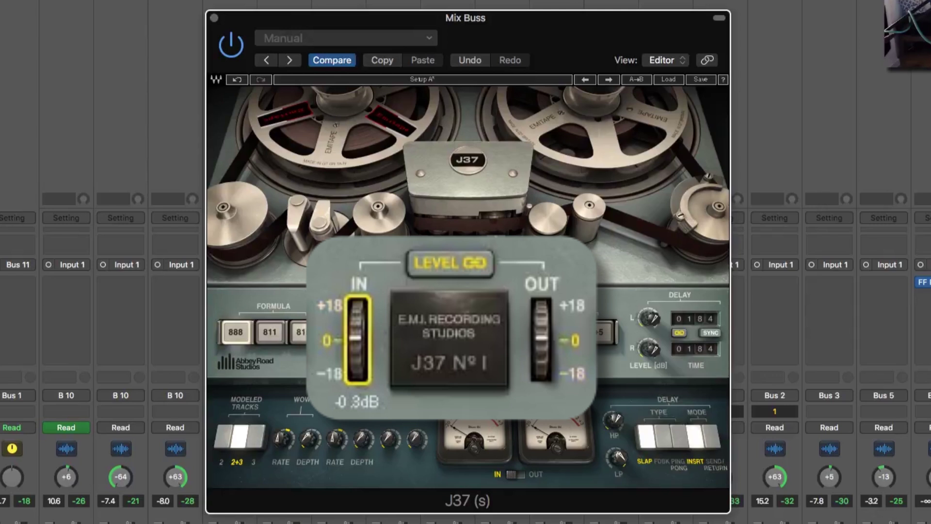
# - Bypass and re-enable the J37 once, then trim its input drive to about -1.8 dB
pyautogui.click(232, 45)
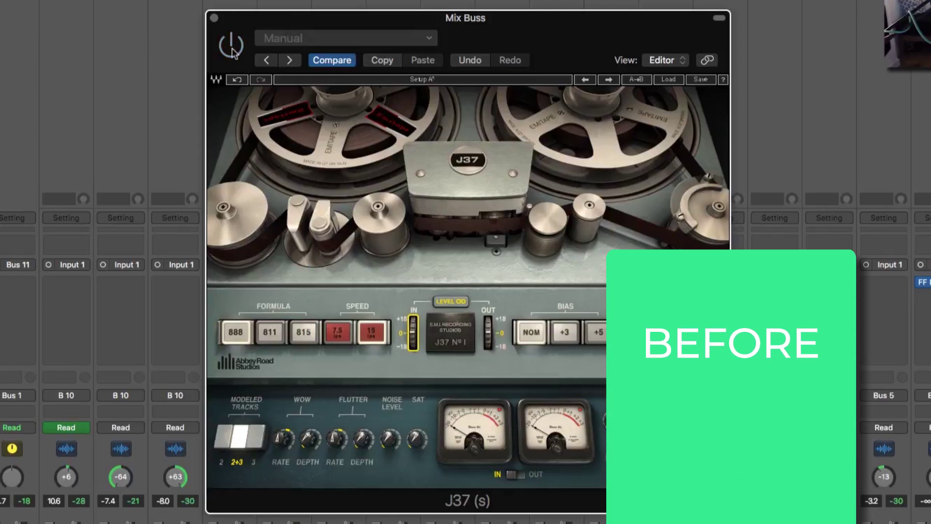
pyautogui.click(231, 46)
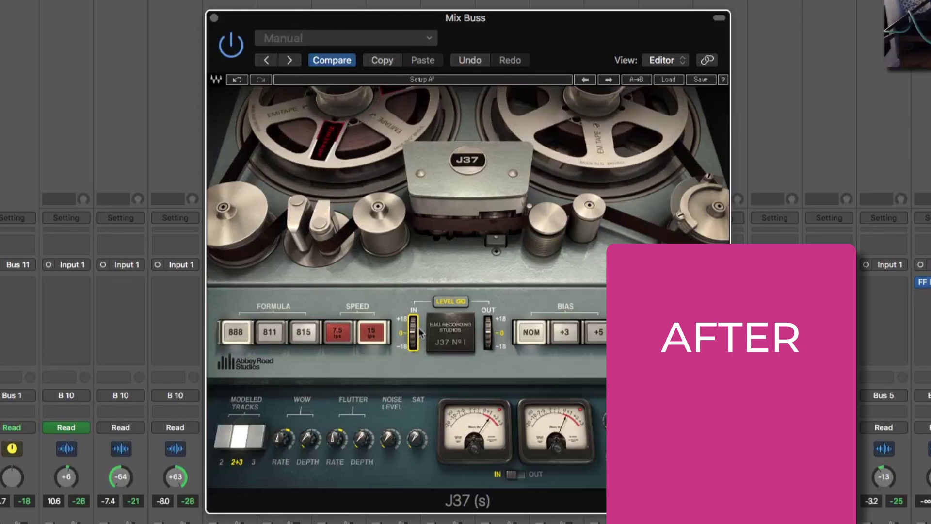
pyautogui.moveTo(413, 334); pyautogui.dragTo(415, 344)
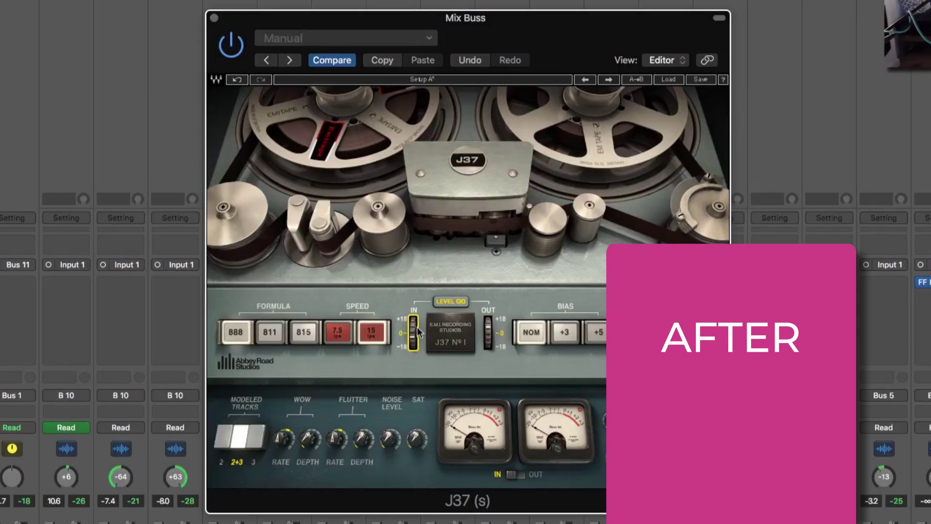
# - Toggle the J37 bypass repeatedly for before/after comparisons, leaving the plugin active
pyautogui.click(232, 47)
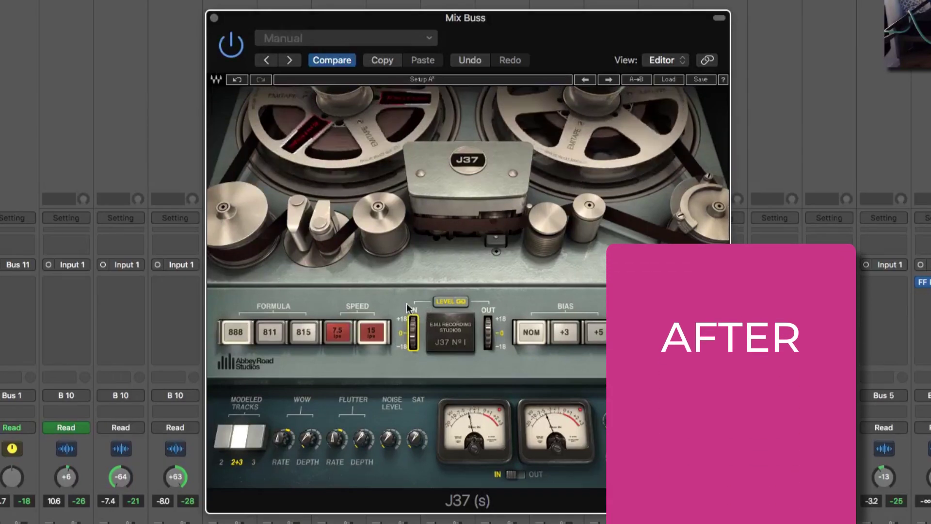
pyautogui.click(236, 46)
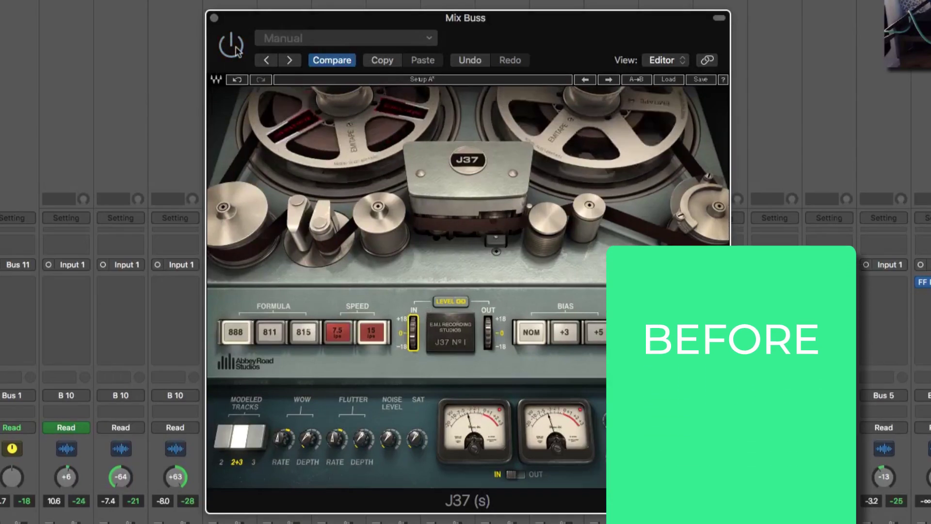
pyautogui.click(236, 47)
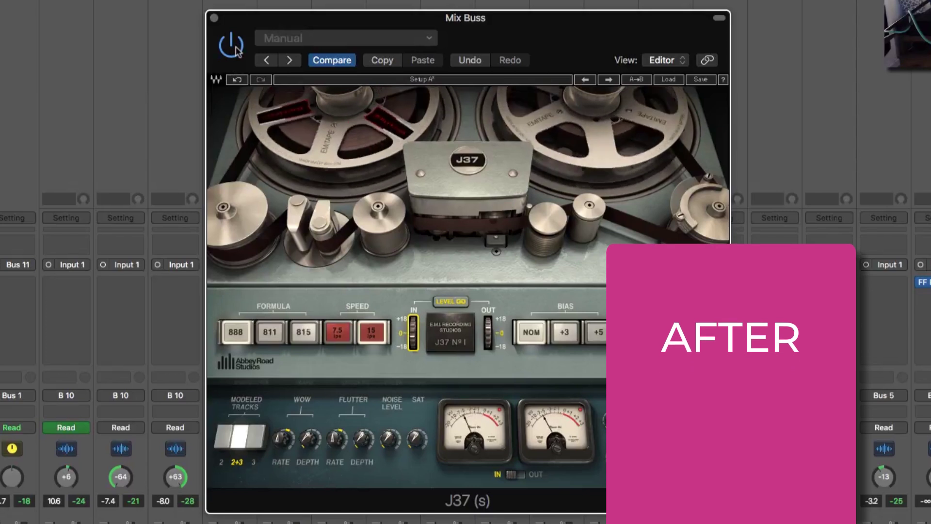
pyautogui.click(236, 47)
pyautogui.click(236, 47)
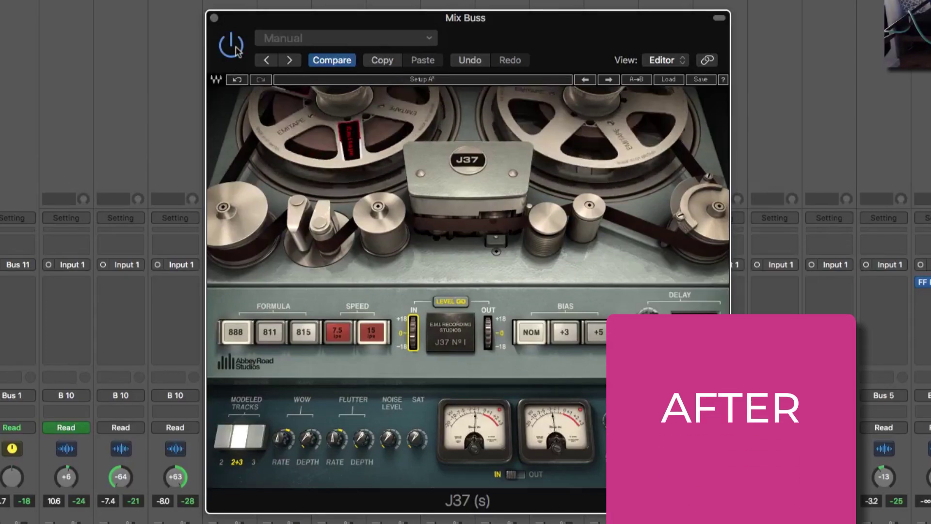
pyautogui.click(236, 47)
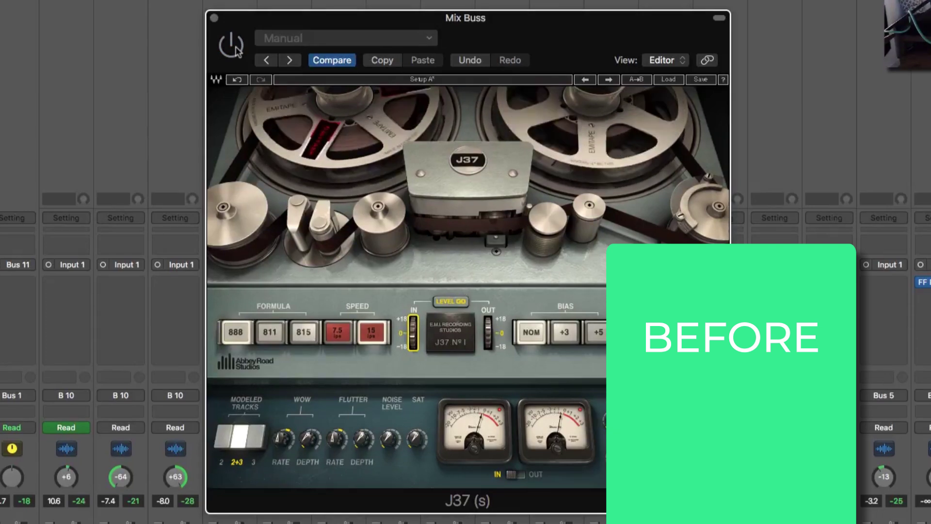
pyautogui.click(237, 47)
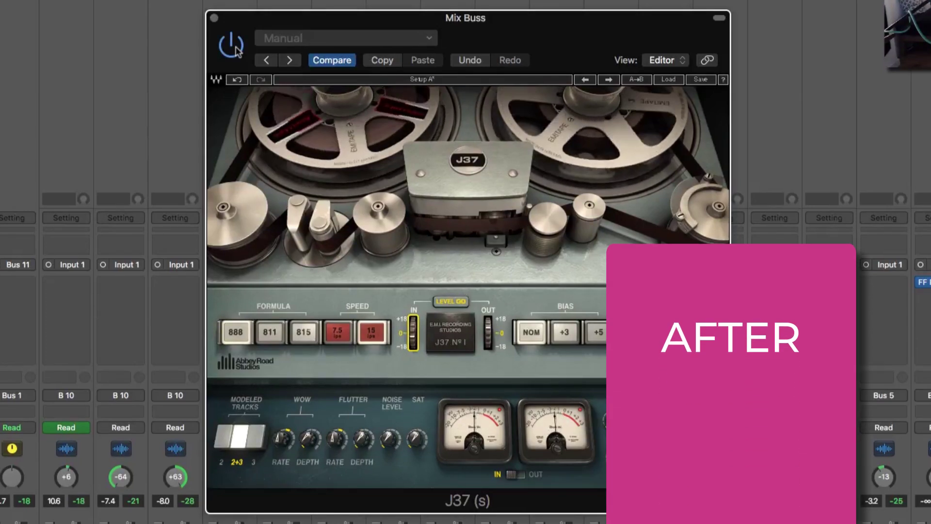
pyautogui.click(236, 47)
pyautogui.click(236, 47)
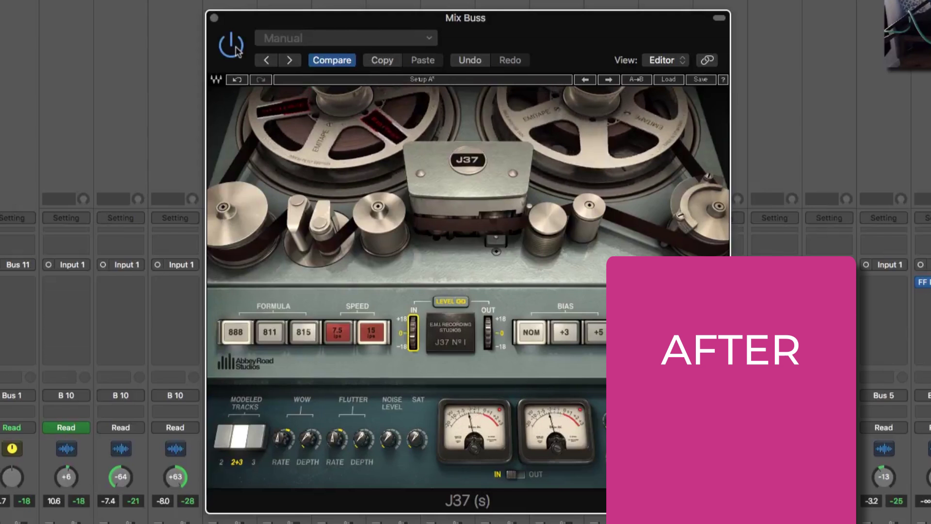
pyautogui.click(236, 47)
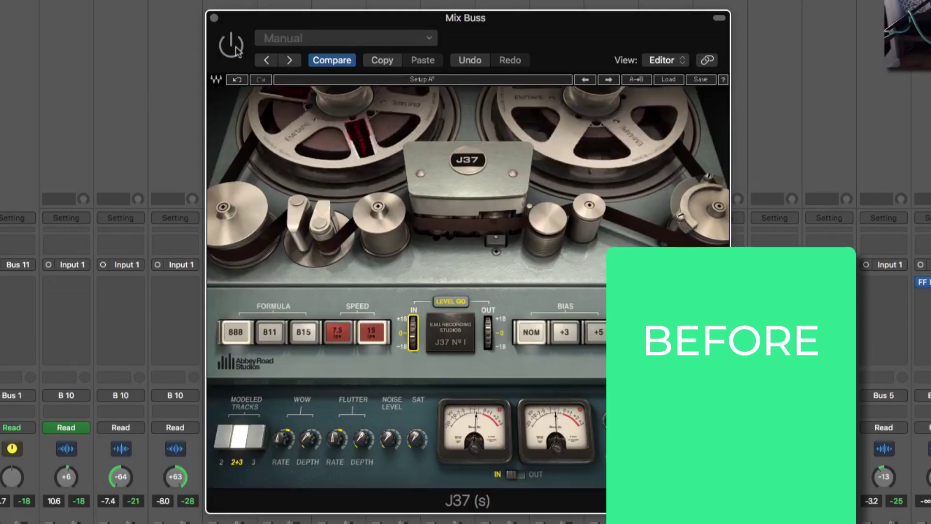
pyautogui.click(236, 47)
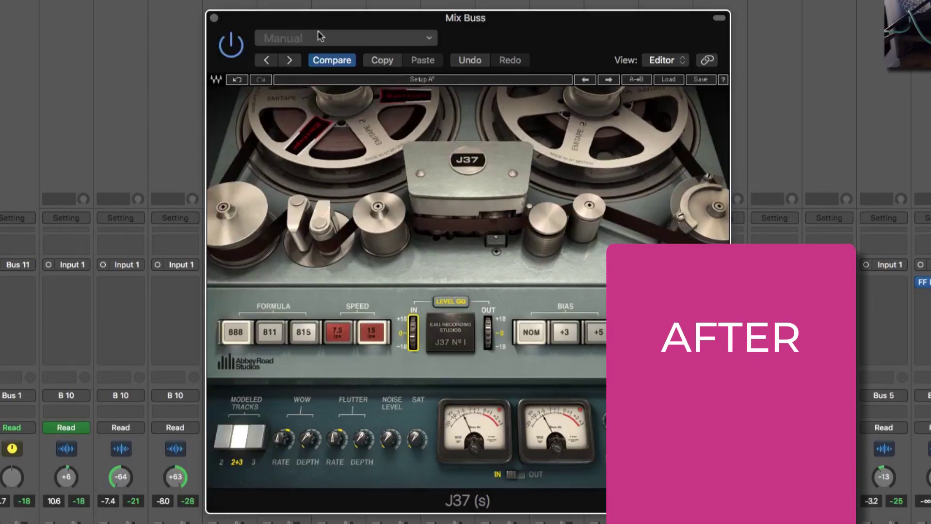
# - Close the J37 plugin window to reveal the full mixer
pyautogui.click(214, 18)
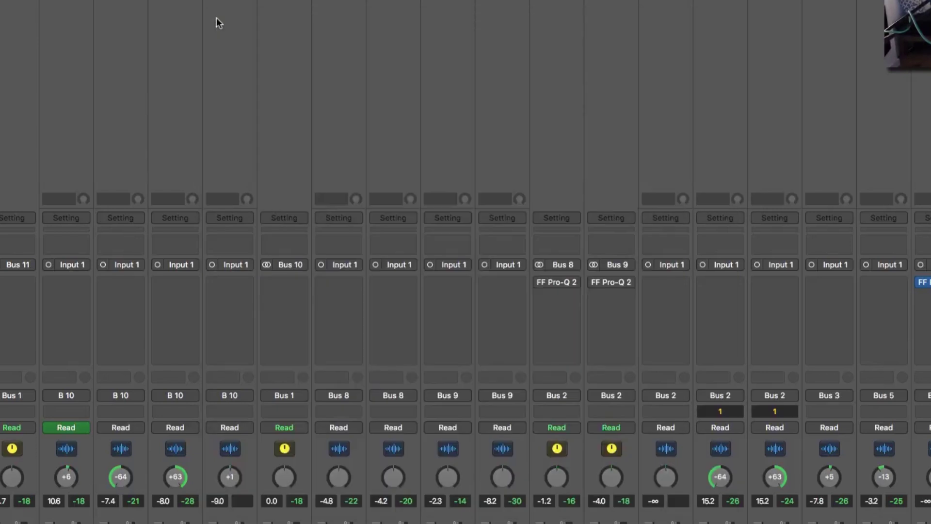